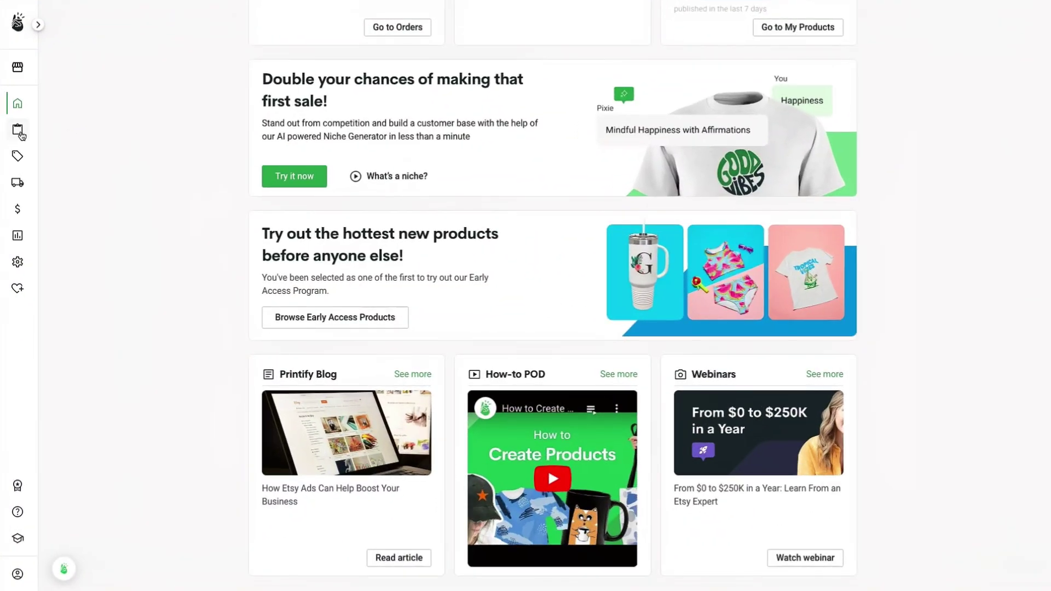
Bring up the Catalog mega-menu listing categories from Men's Clothing to Home & Living.
{"action": "mouse_move", "coordinate": [21, 136]}
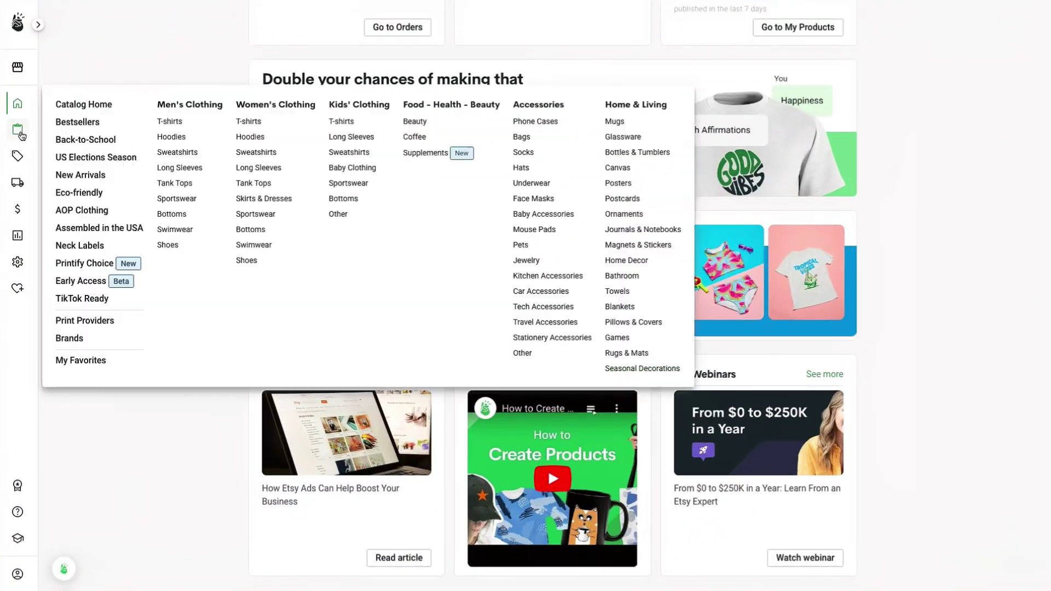
Filter men's T-shirts to Mockup Customization and open the Unisex Heavy Cotton Tee.
{"action": "left_click", "coordinate": [180, 123]}
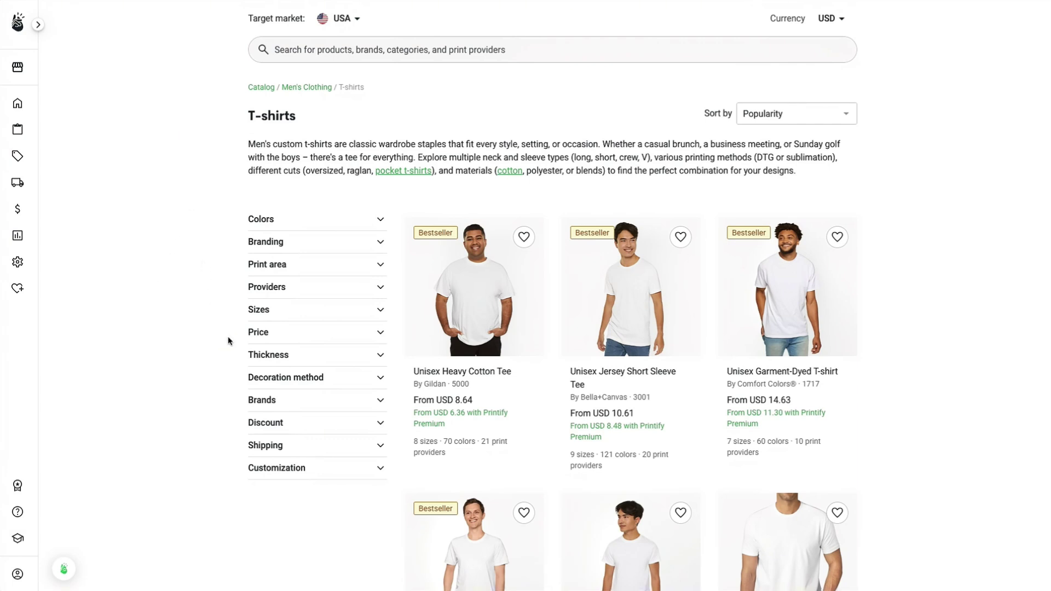
{"action": "left_click", "coordinate": [330, 475]}
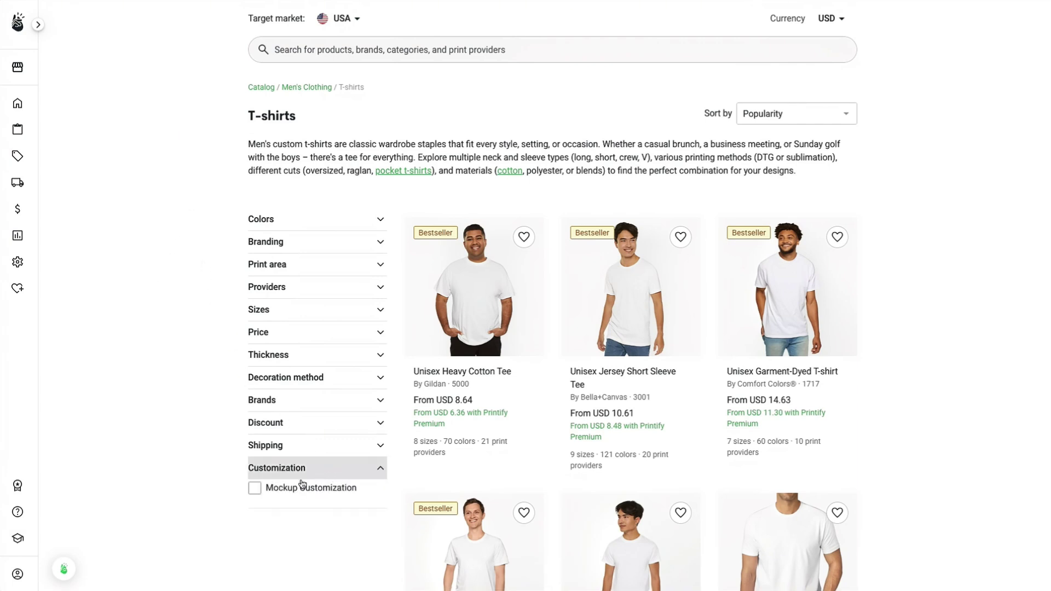
{"action": "left_click", "coordinate": [255, 488]}
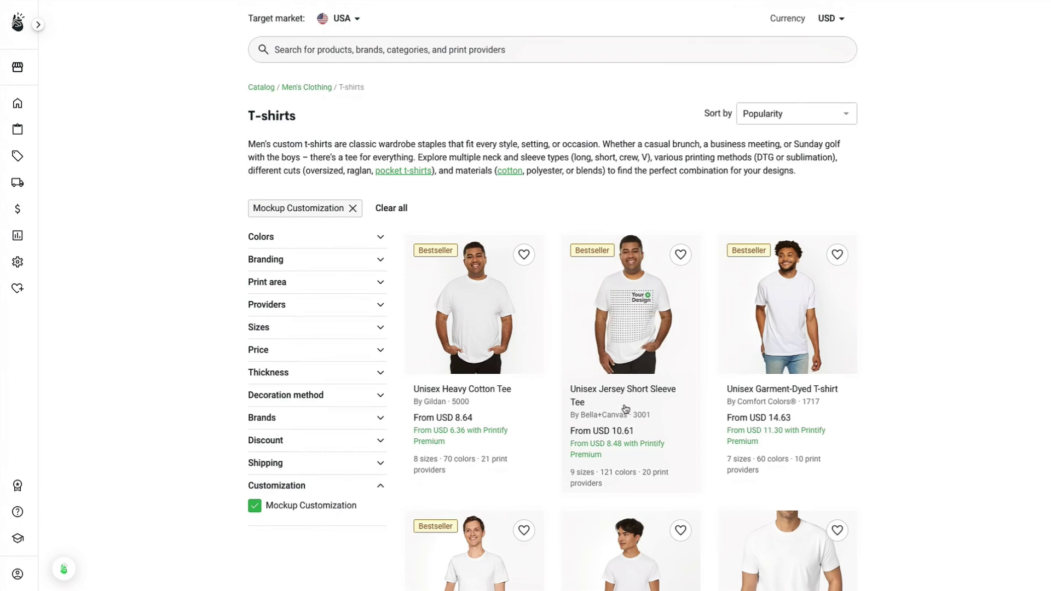
{"action": "scroll", "coordinate": [626, 409], "scroll_direction": "down", "scroll_amount": 12}
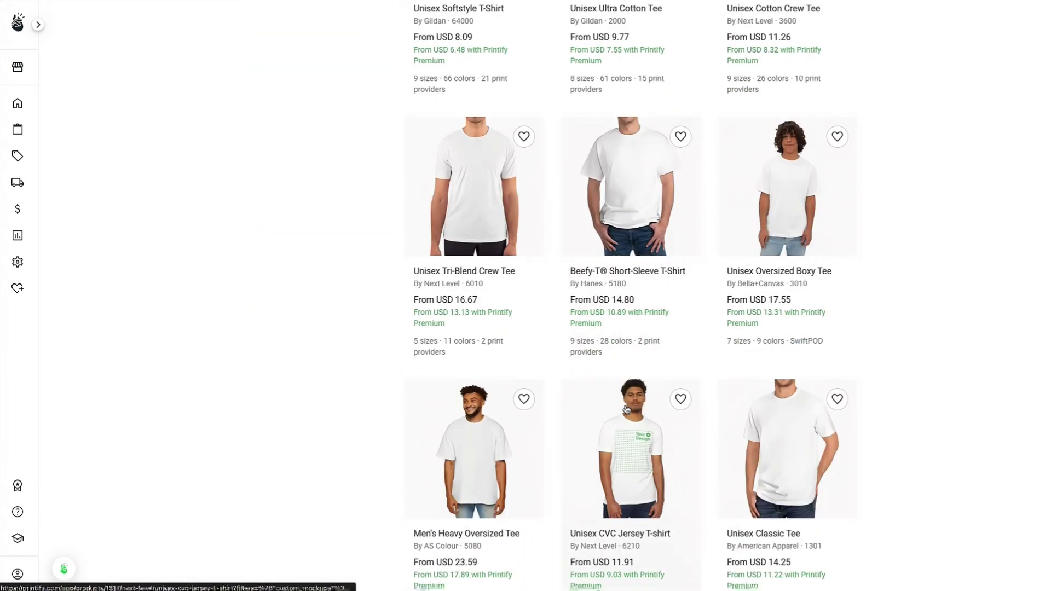
{"action": "scroll", "coordinate": [626, 409], "scroll_direction": "up", "scroll_amount": 10}
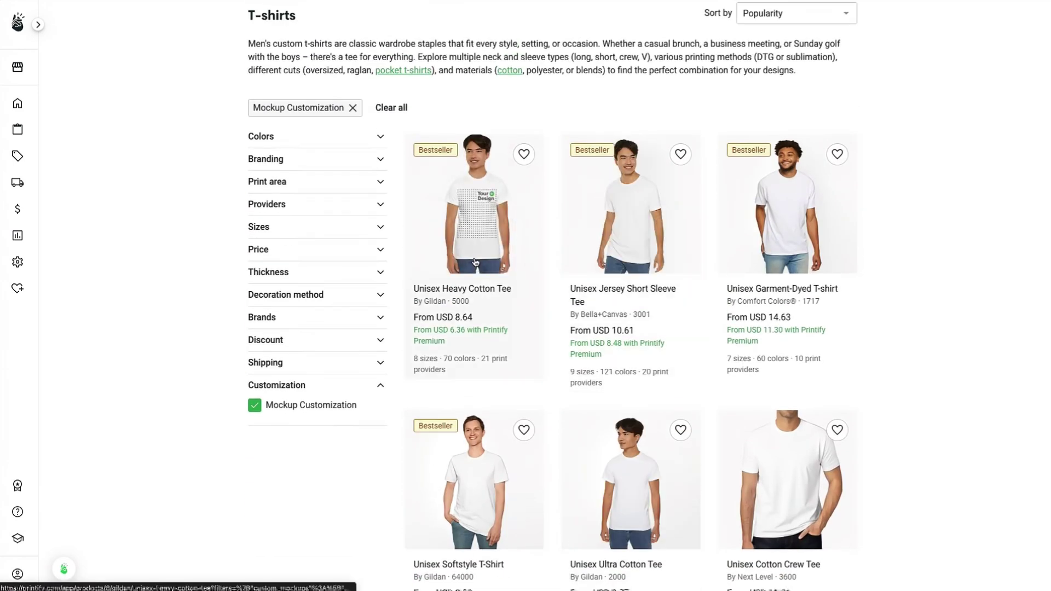
{"action": "left_click", "coordinate": [475, 262]}
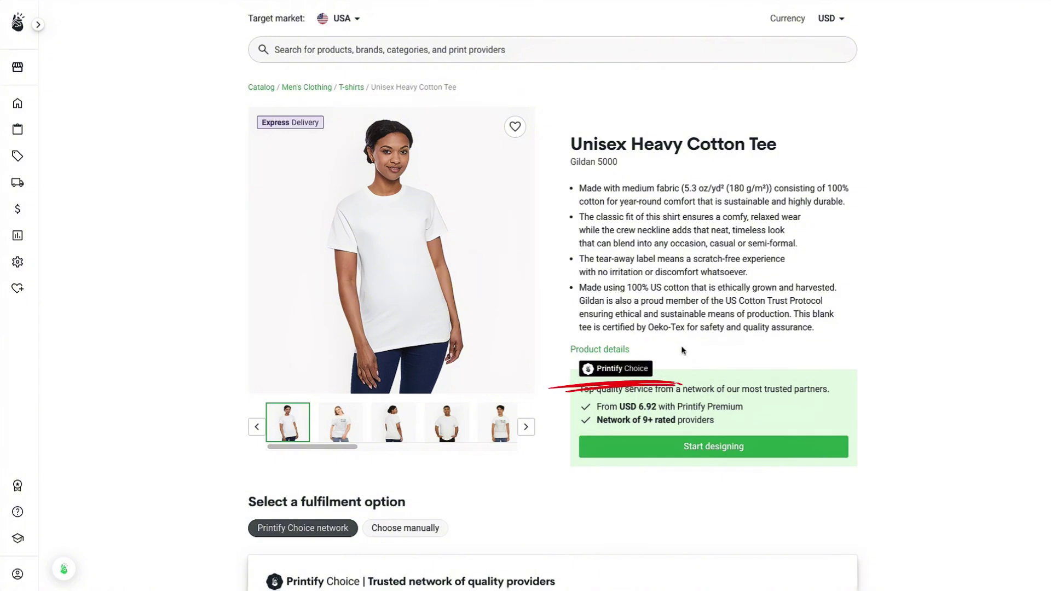
Start designing and preview the red tee in Lifestyle, Duo 2 and Duo 3 mockups.
{"action": "left_click", "coordinate": [720, 456]}
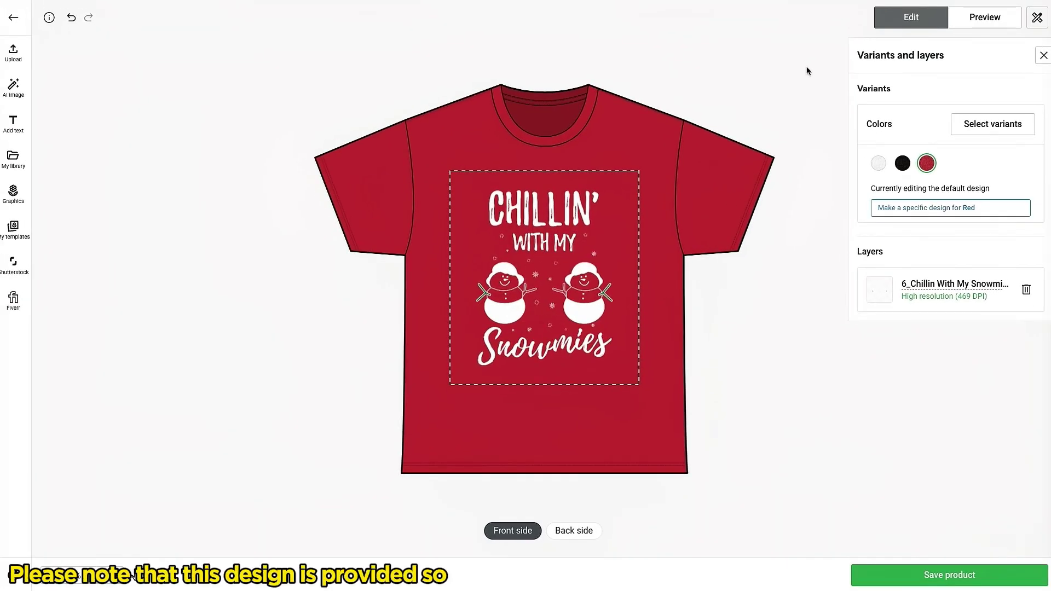
{"action": "left_click", "coordinate": [982, 18]}
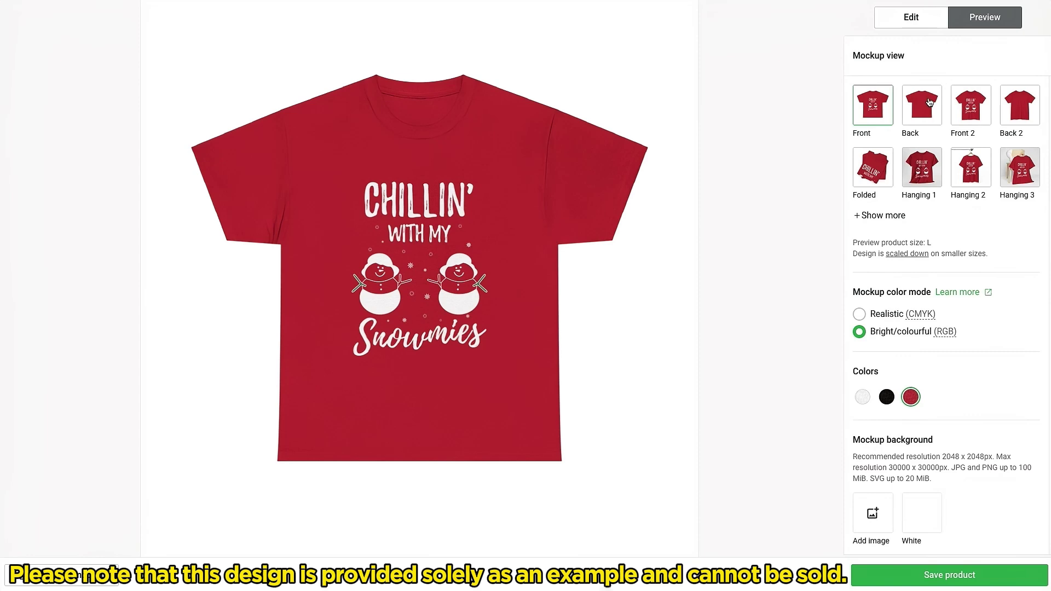
{"action": "left_click", "coordinate": [876, 215]}
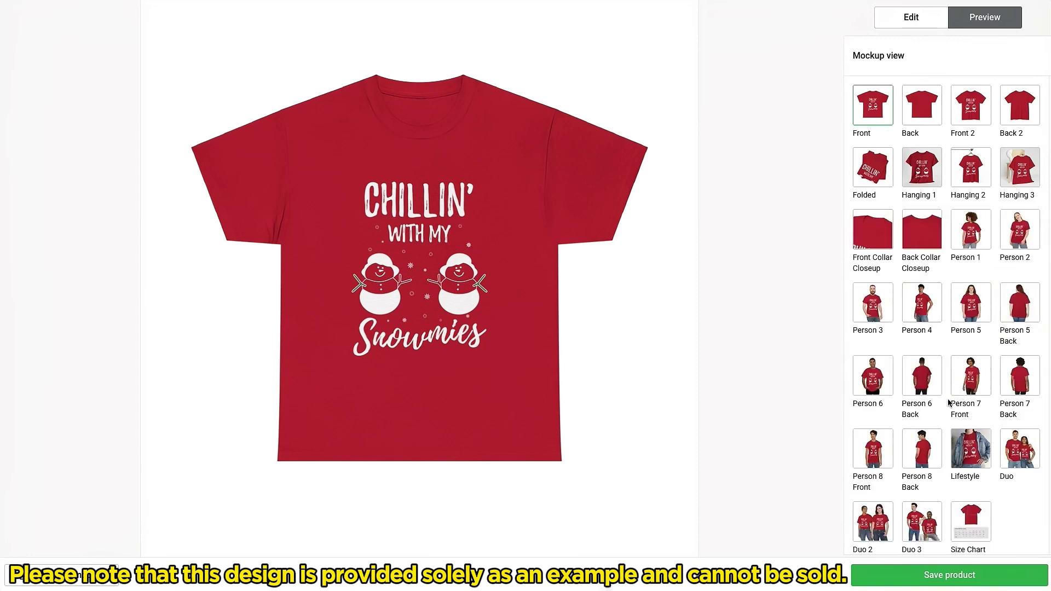
{"action": "left_click", "coordinate": [970, 449]}
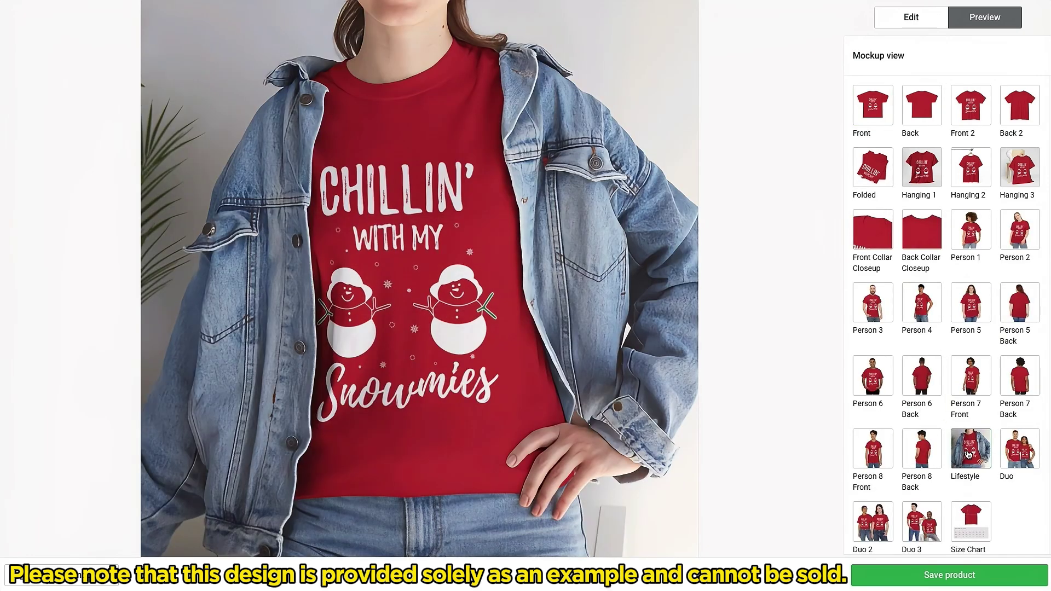
{"action": "left_click", "coordinate": [873, 523]}
{"action": "left_click", "coordinate": [921, 523]}
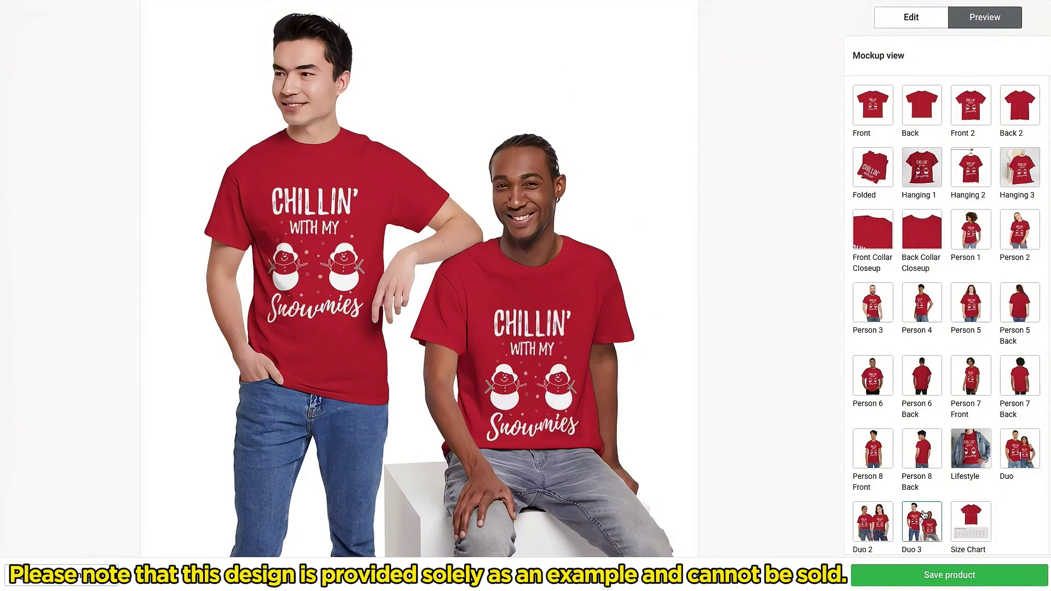
Switch the shirt to black and preview Person 6, Duo 2 and Person 8 Front mockups.
{"action": "scroll", "coordinate": [924, 510], "scroll_direction": "down", "scroll_amount": 5}
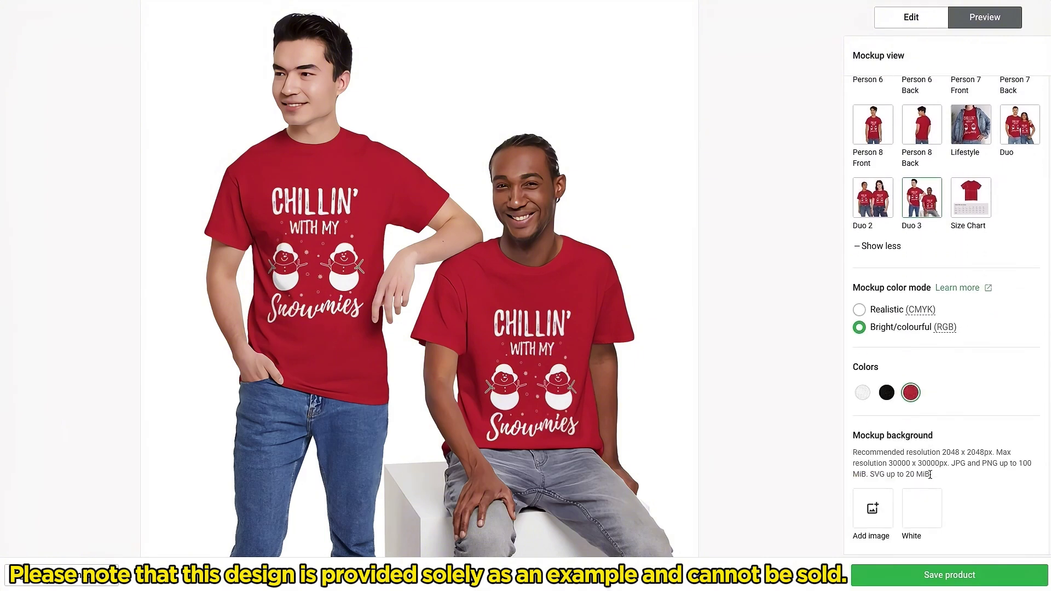
{"action": "left_click", "coordinate": [886, 393]}
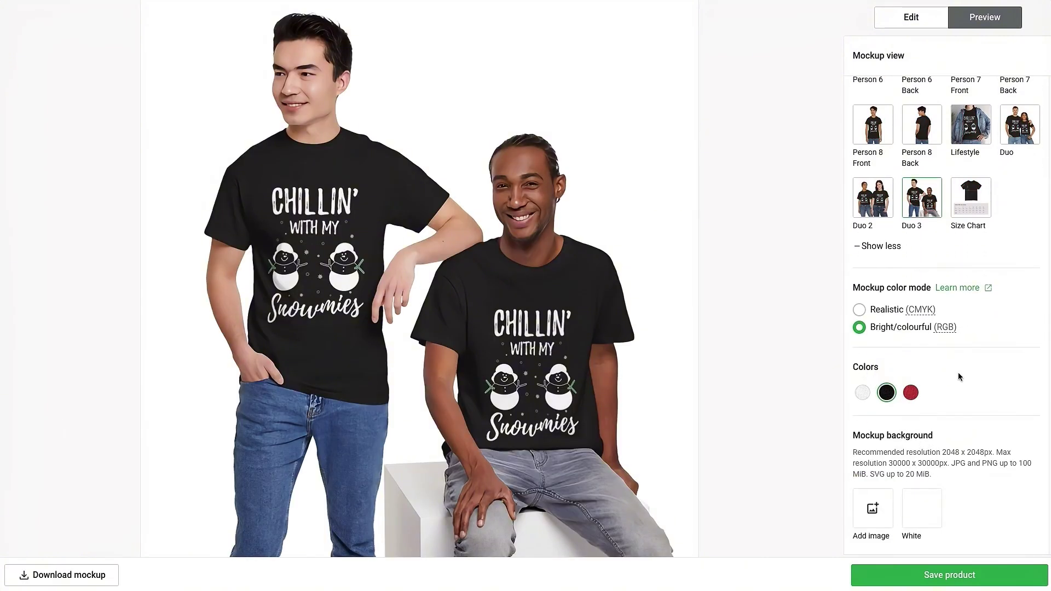
{"action": "scroll", "coordinate": [980, 342], "scroll_direction": "up", "scroll_amount": 4}
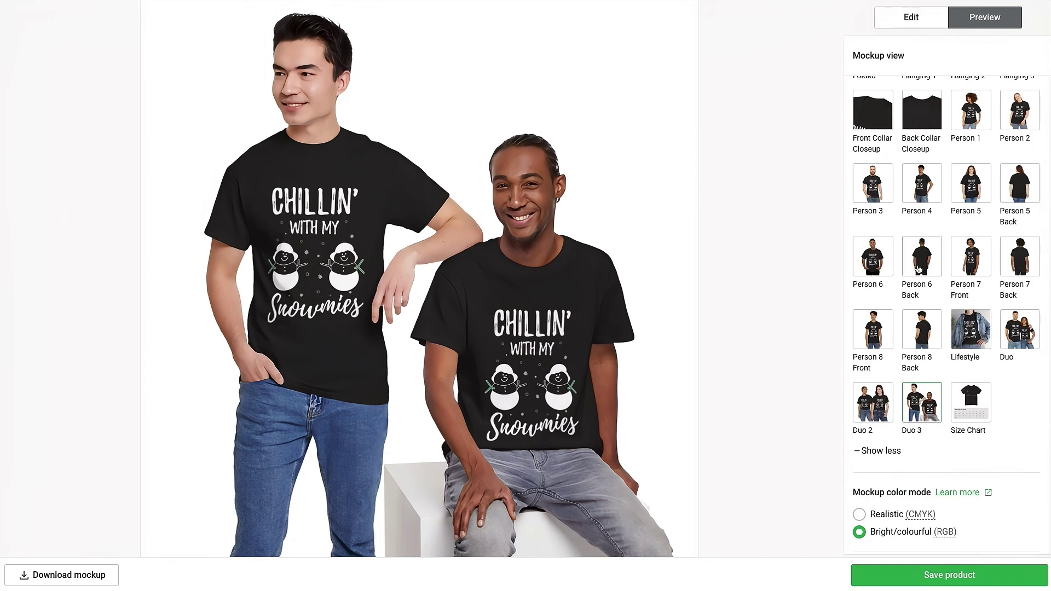
{"action": "left_click", "coordinate": [880, 259]}
{"action": "left_click", "coordinate": [877, 404]}
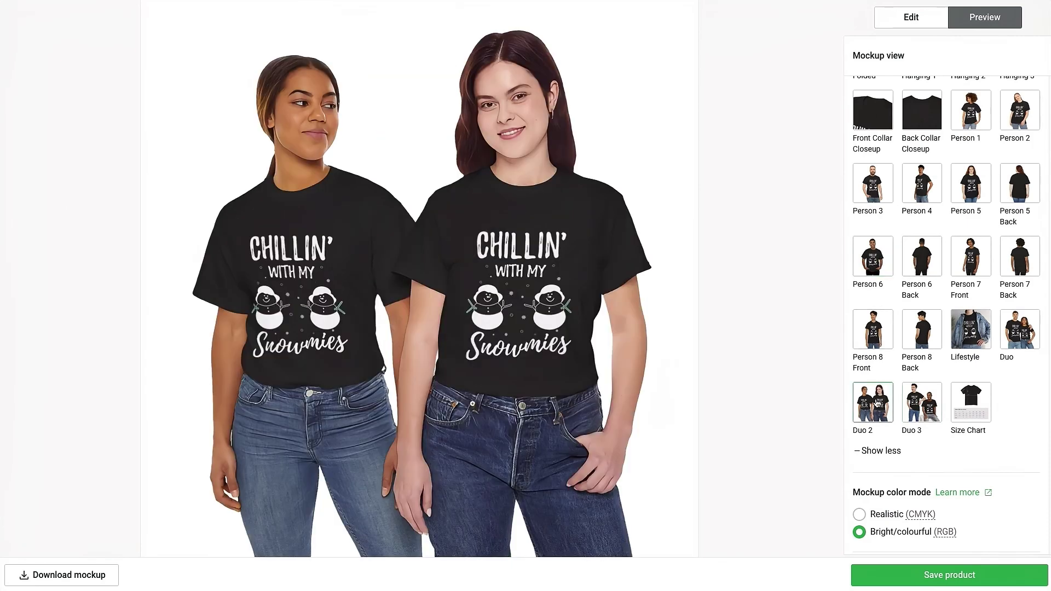
{"action": "left_click", "coordinate": [879, 326]}
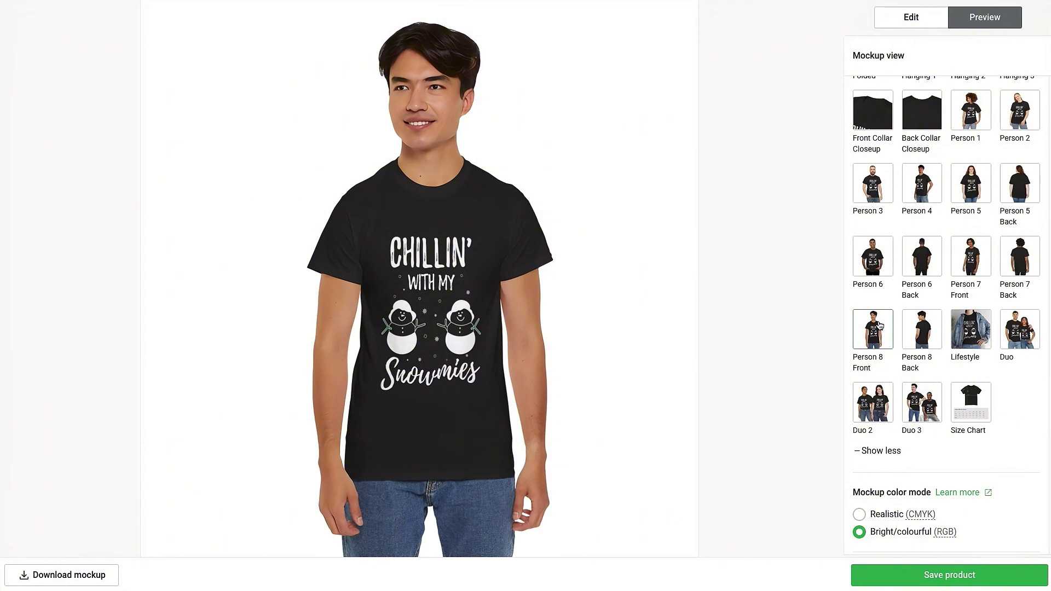
{"action": "scroll", "coordinate": [898, 373], "scroll_direction": "down", "scroll_amount": 4}
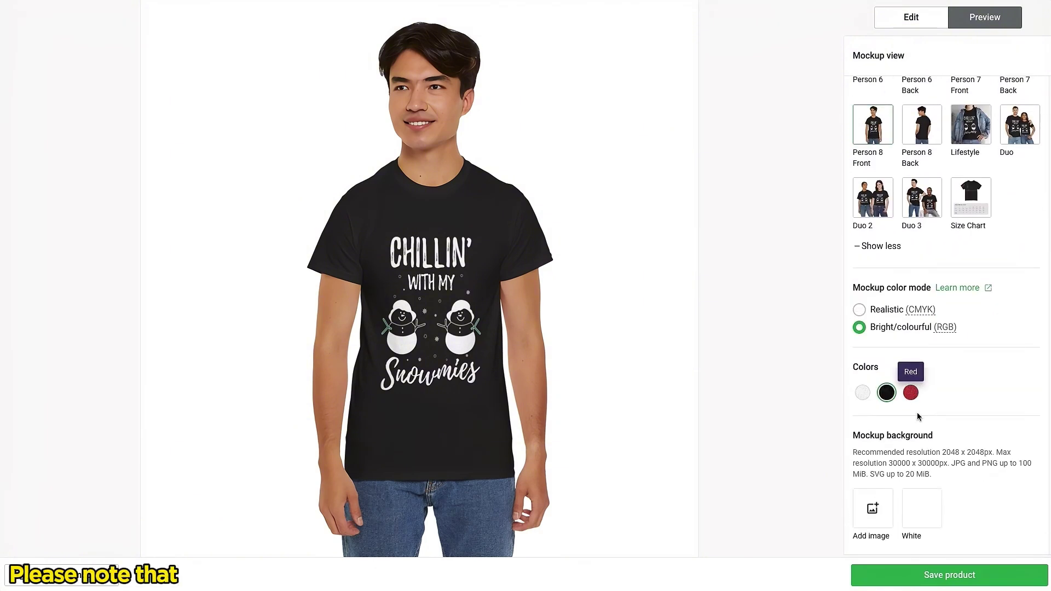
Add a custom image as the mockup background.
{"action": "left_click", "coordinate": [873, 512]}
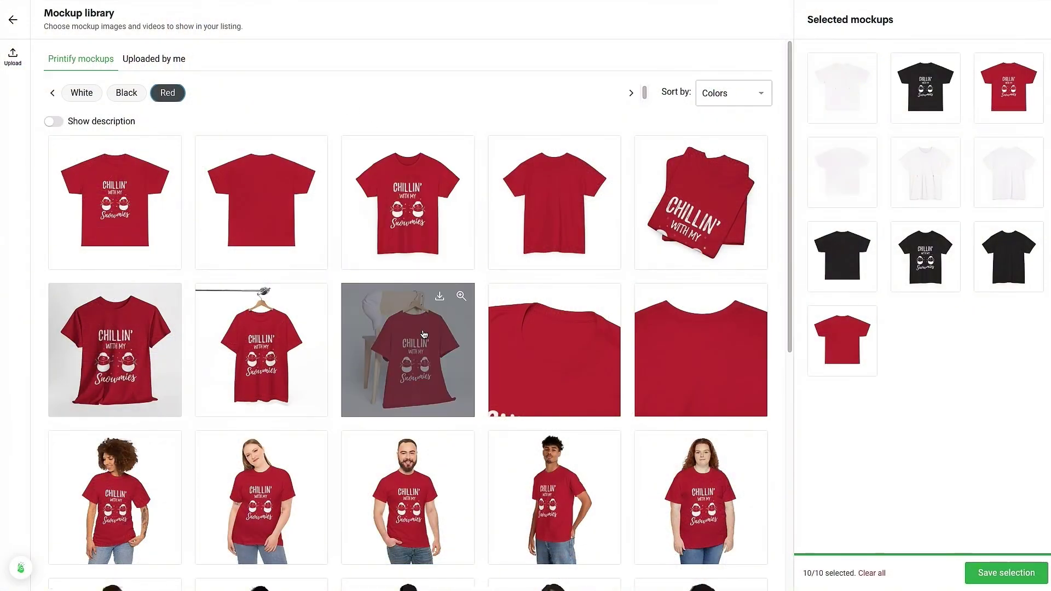
Show the download options for the red tee-on-chair mockup.
{"action": "left_click", "coordinate": [440, 298]}
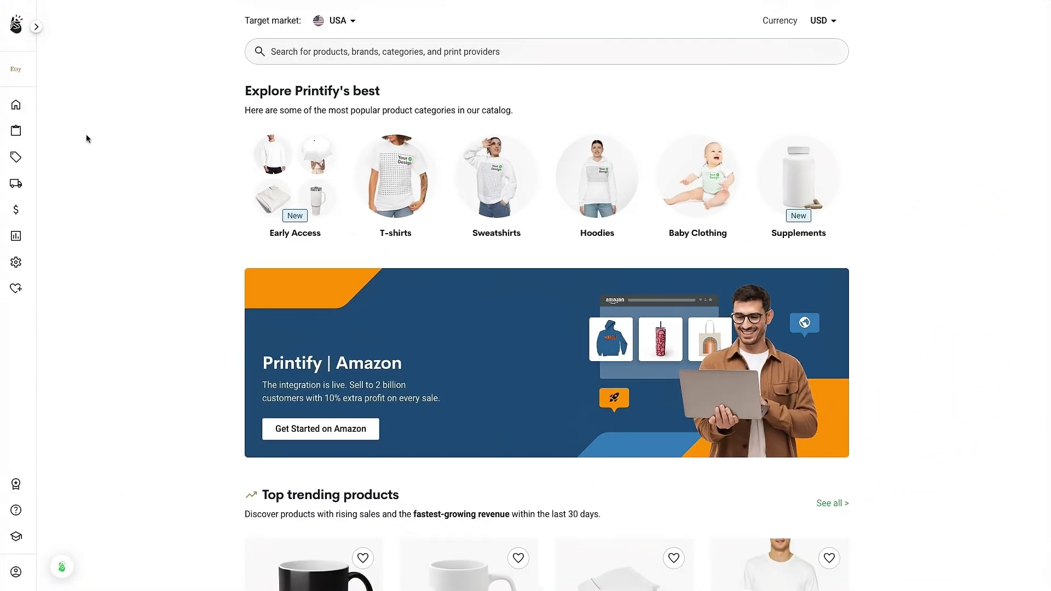
Open the Early Access catalog and the Framed Poster, Multi-Color product.
{"action": "mouse_move", "coordinate": [18, 134]}
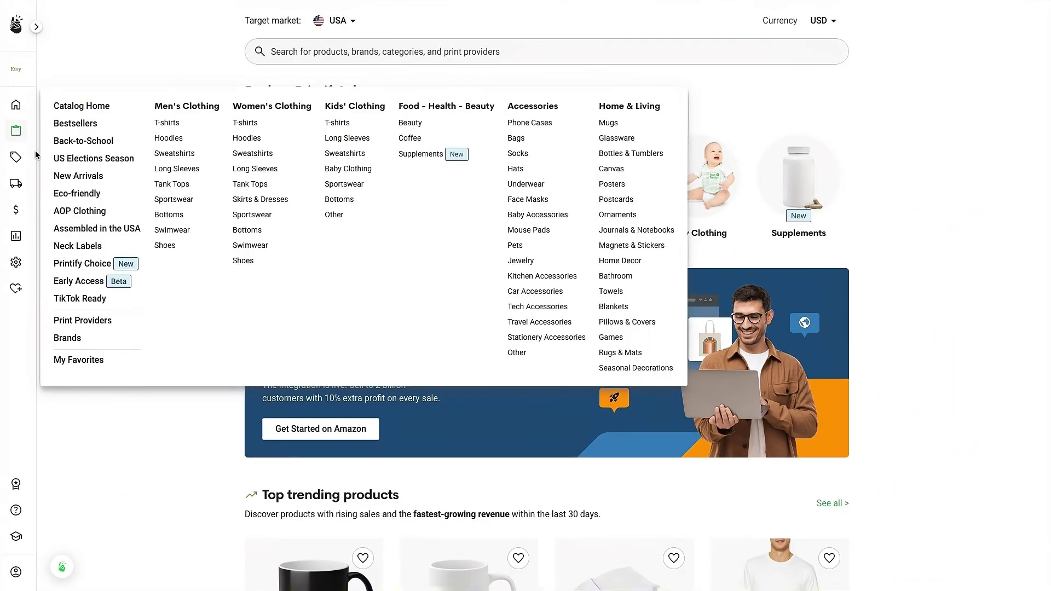
{"action": "left_click", "coordinate": [92, 282]}
{"action": "scroll", "coordinate": [165, 284], "scroll_direction": "down", "scroll_amount": 1}
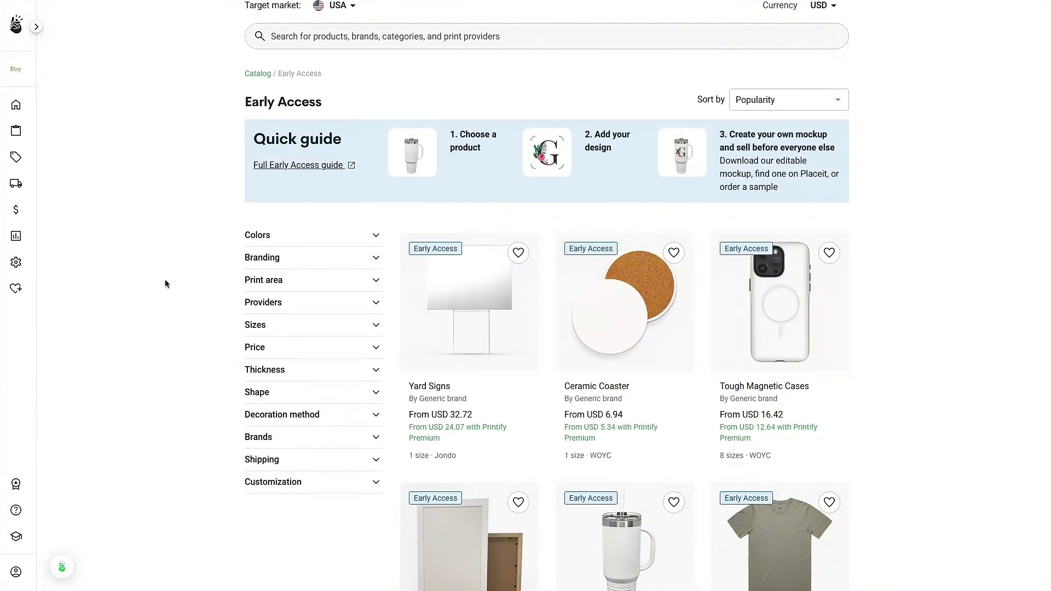
{"action": "scroll", "coordinate": [165, 284], "scroll_direction": "down", "scroll_amount": 6}
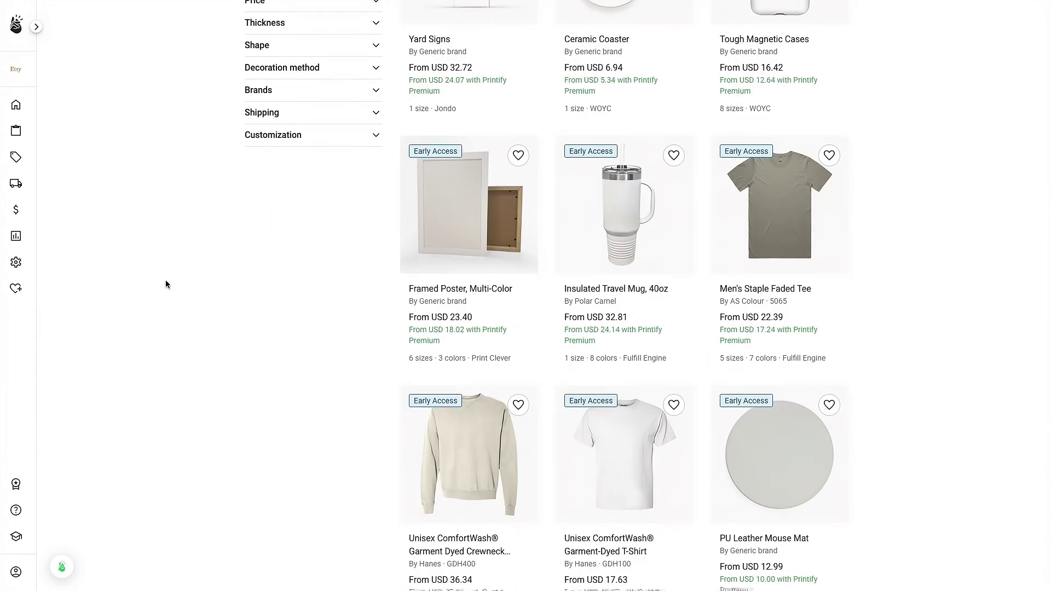
{"action": "scroll", "coordinate": [166, 284], "scroll_direction": "down", "scroll_amount": 5}
{"action": "scroll", "coordinate": [166, 283], "scroll_direction": "down", "scroll_amount": 2}
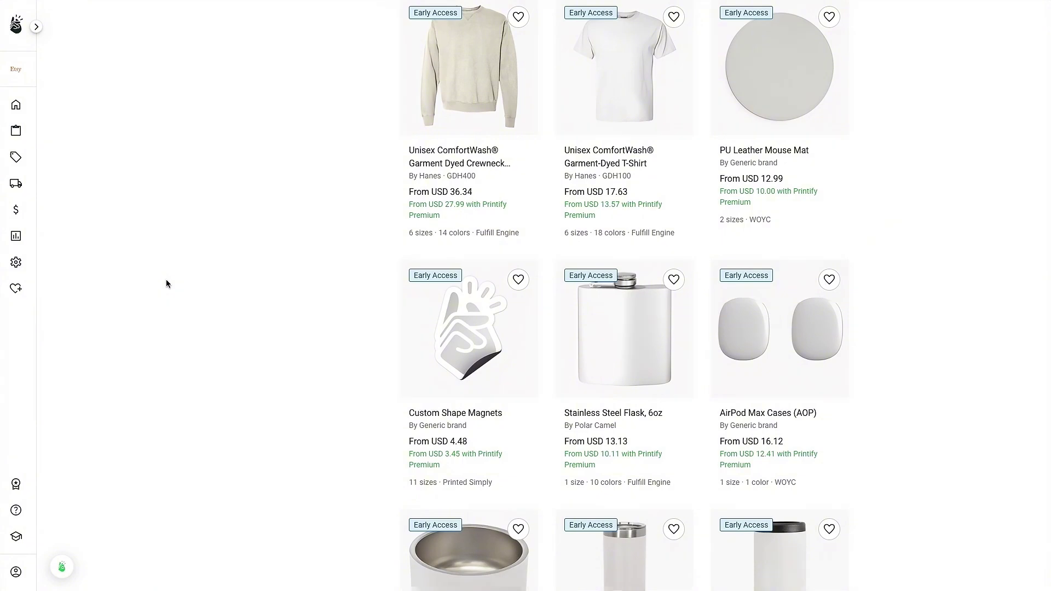
{"action": "scroll", "coordinate": [167, 283], "scroll_direction": "down", "scroll_amount": 9}
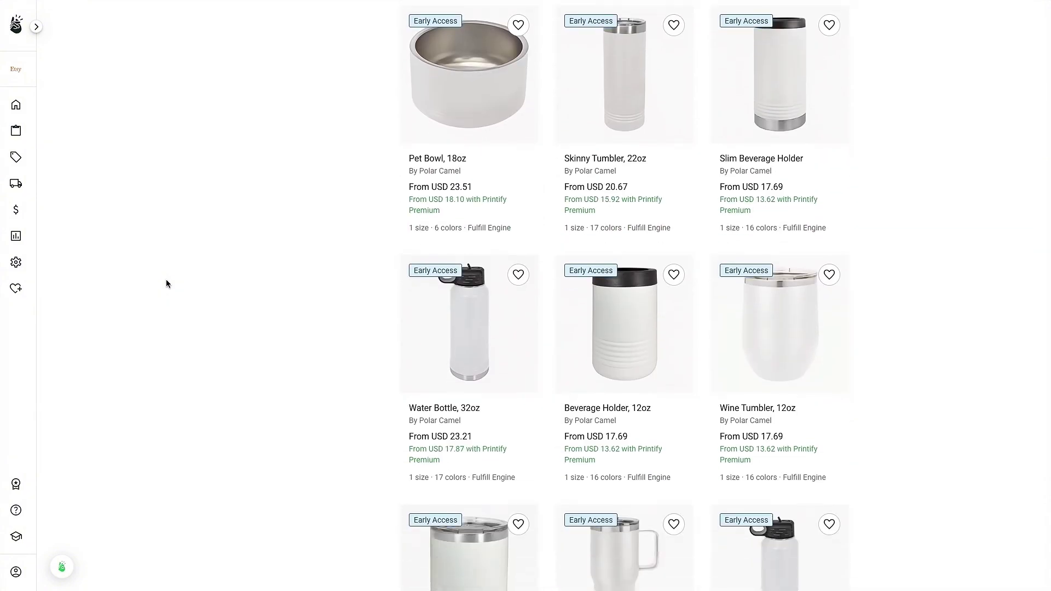
{"action": "scroll", "coordinate": [166, 280], "scroll_direction": "down", "scroll_amount": 4}
{"action": "scroll", "coordinate": [166, 280], "scroll_direction": "up", "scroll_amount": 5}
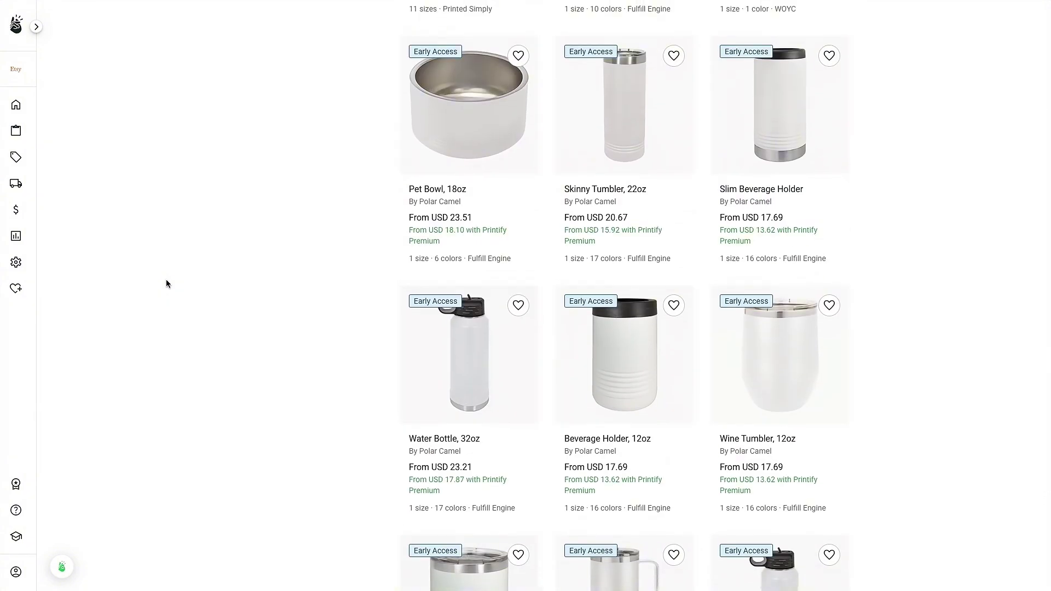
{"action": "scroll", "coordinate": [166, 280], "scroll_direction": "up", "scroll_amount": 10}
{"action": "left_click", "coordinate": [448, 344]}
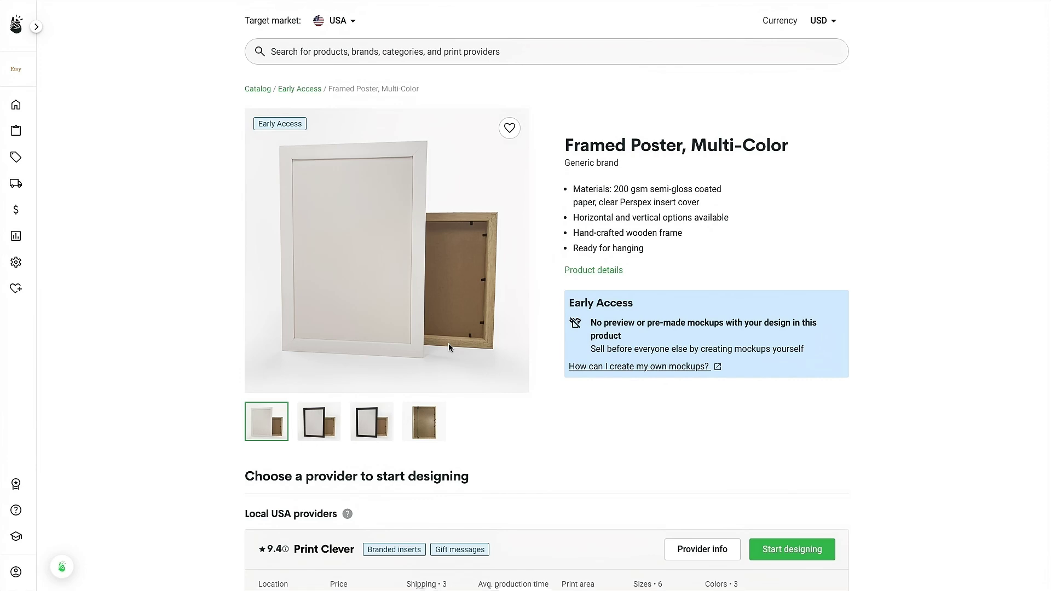
View the black-framed, white-framed and wooden frame back photos of the poster.
{"action": "left_click", "coordinate": [317, 430]}
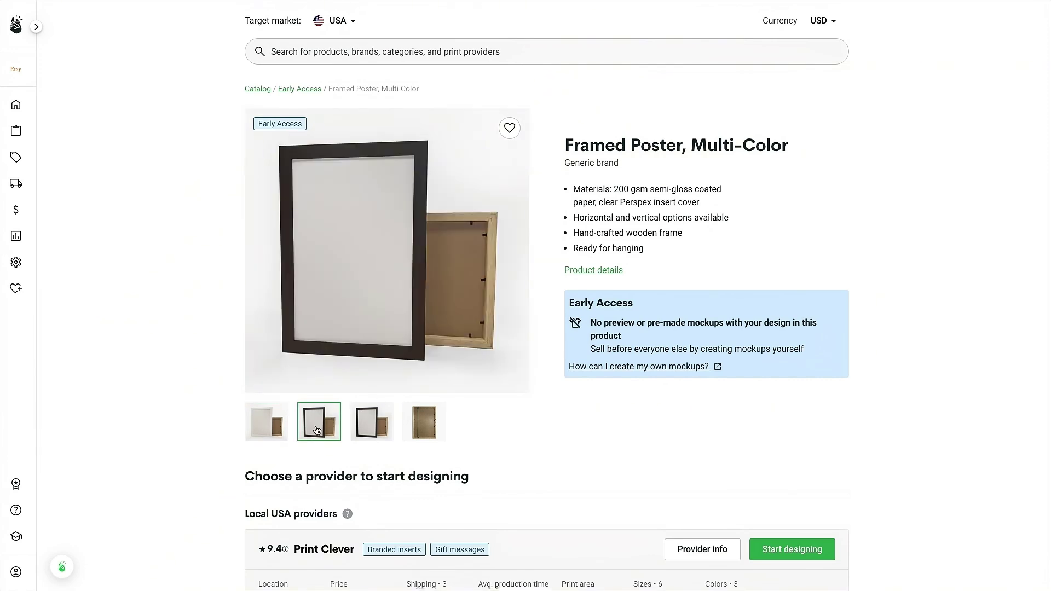
{"action": "left_click", "coordinate": [269, 429]}
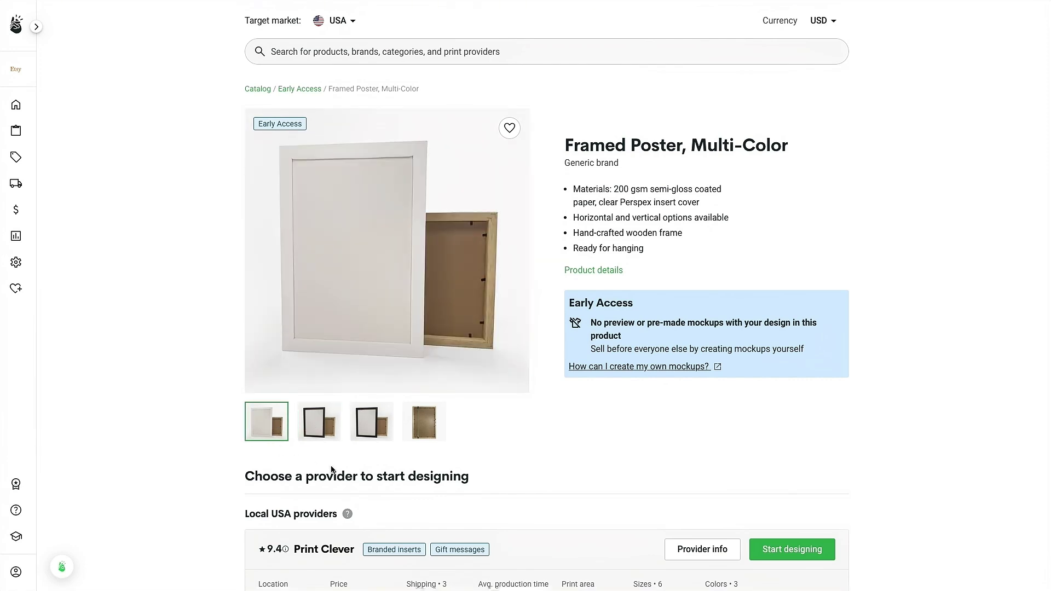
{"action": "left_click", "coordinate": [422, 434]}
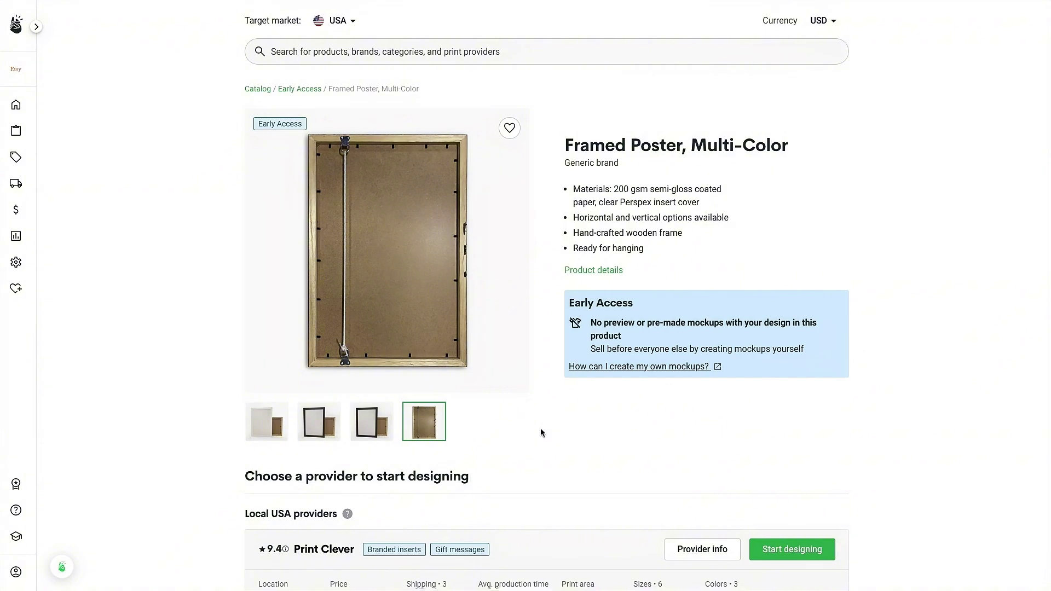
{"action": "scroll", "coordinate": [541, 432], "scroll_direction": "down", "scroll_amount": 2}
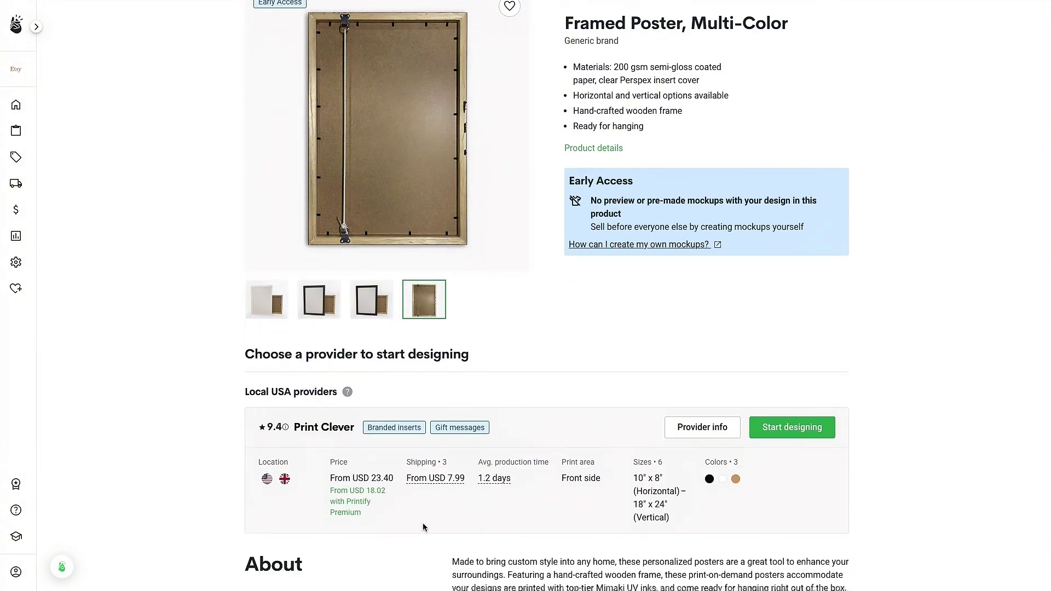